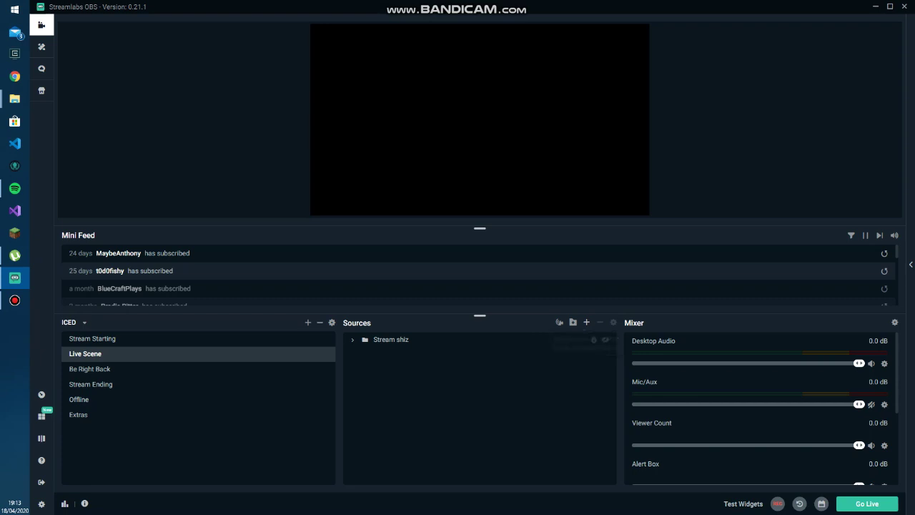
# Add a Display Capture source with its default name, set to capture Display 1.
pyautogui.click(586, 322)
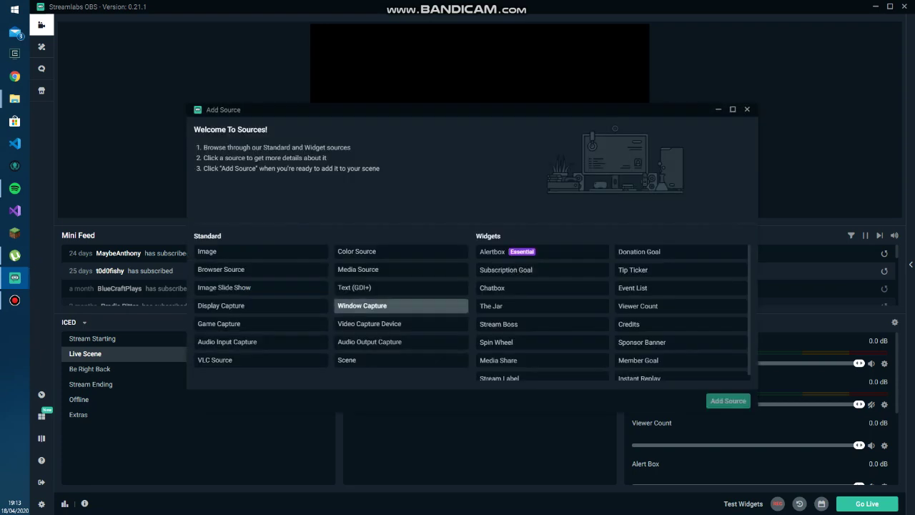
pyautogui.click(221, 305)
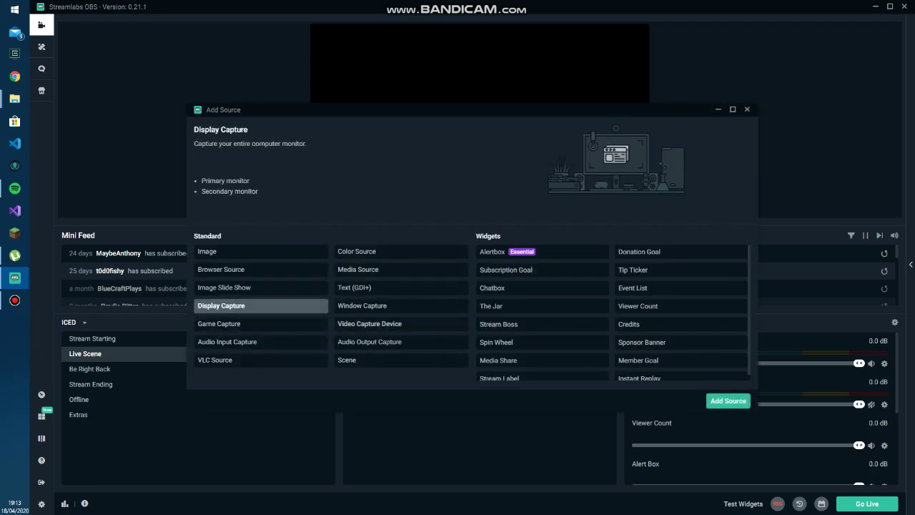
pyautogui.click(728, 400)
pyautogui.press('Return')
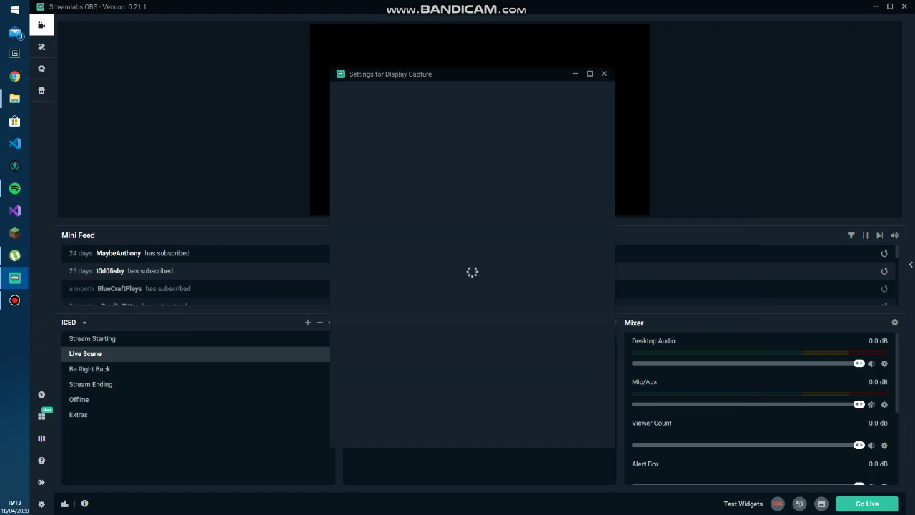
pyautogui.click(511, 191)
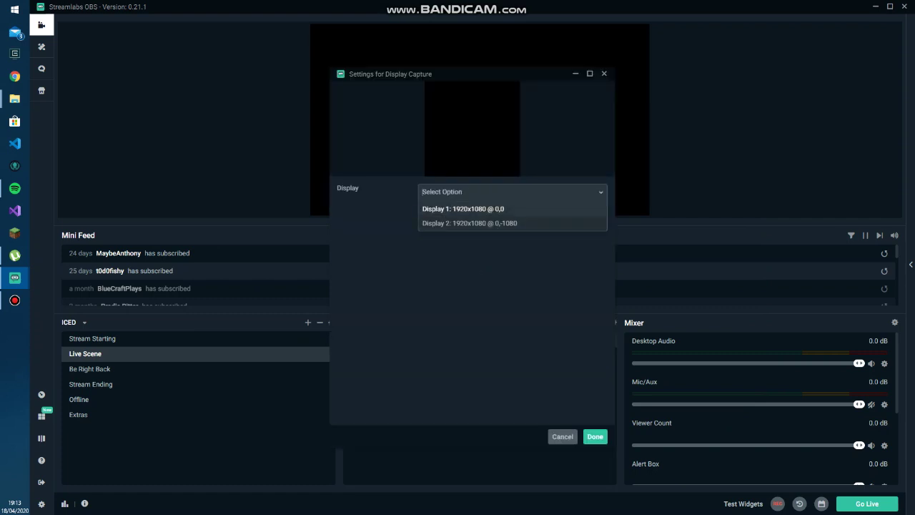
pyautogui.click(463, 209)
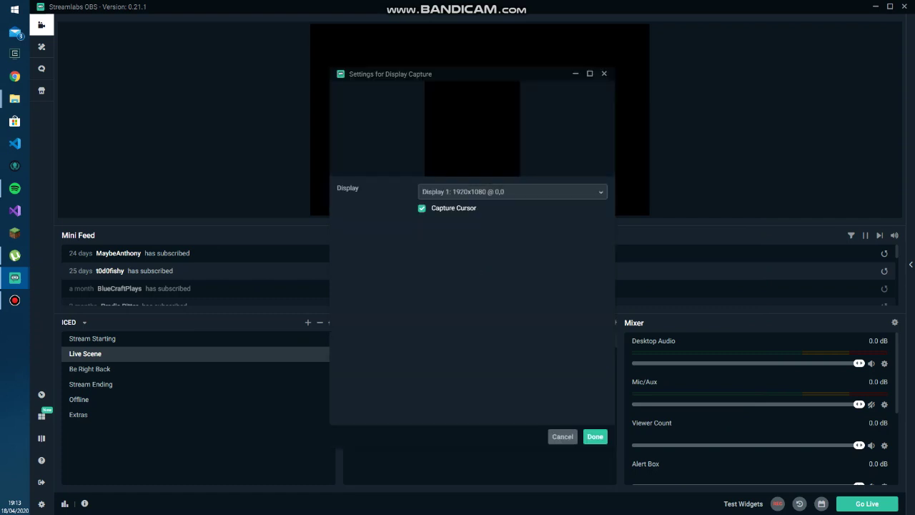
pyautogui.press('Return')
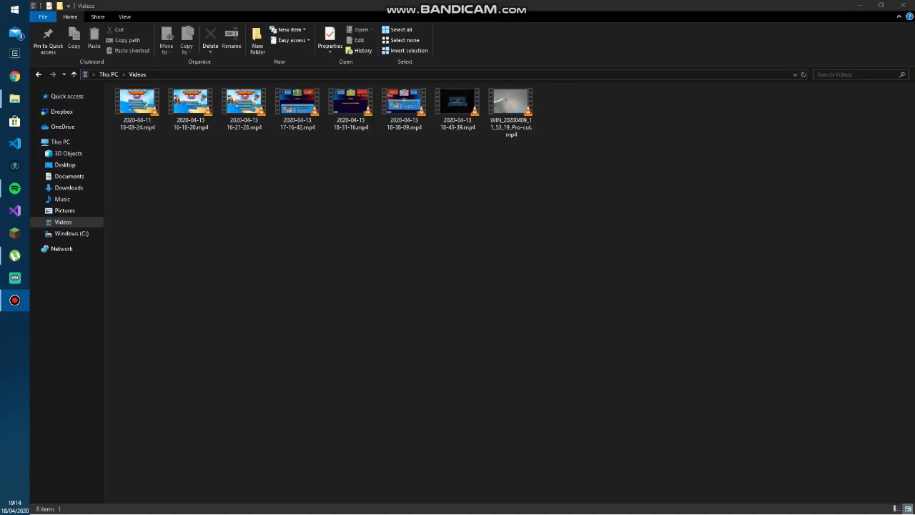
# Close the Videos folder window to reveal the desktop.
pyautogui.click(859, 5)
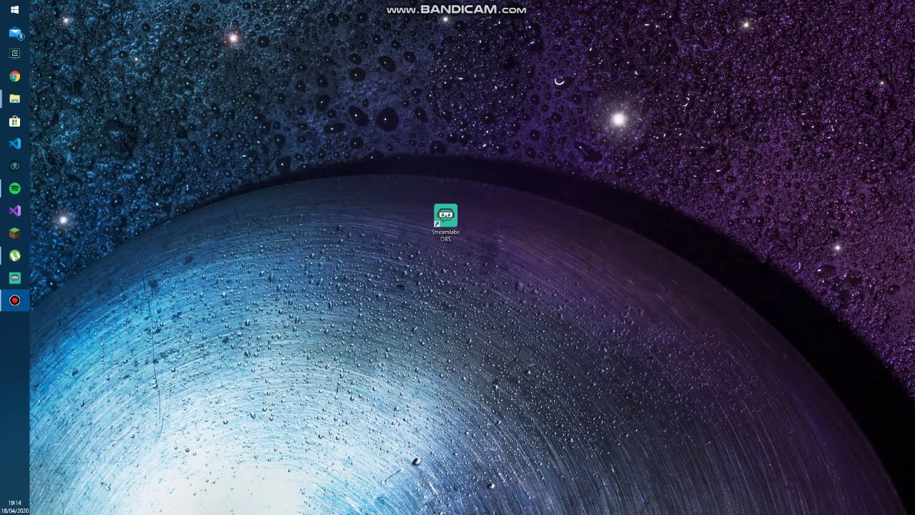
pyautogui.rightClick(441, 213)
pyautogui.click(372, 262)
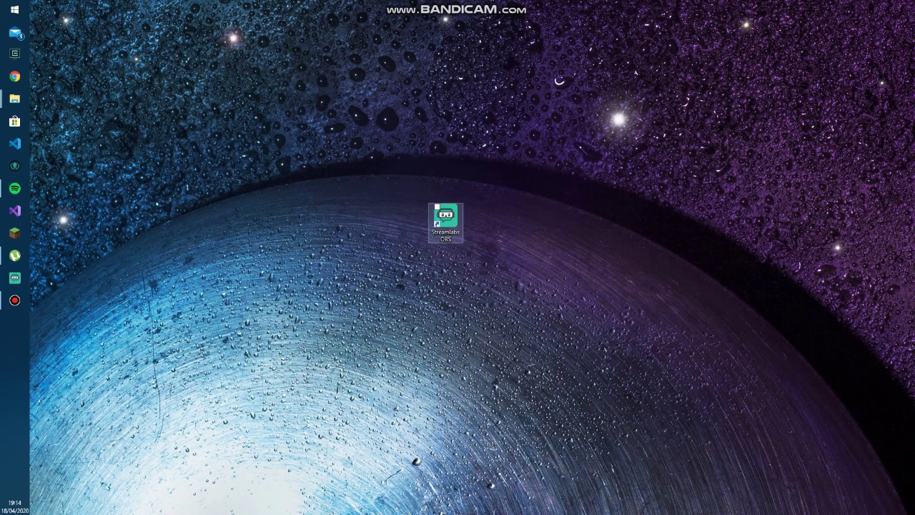
pyautogui.moveTo(444, 271); pyautogui.dragTo(312, 490)
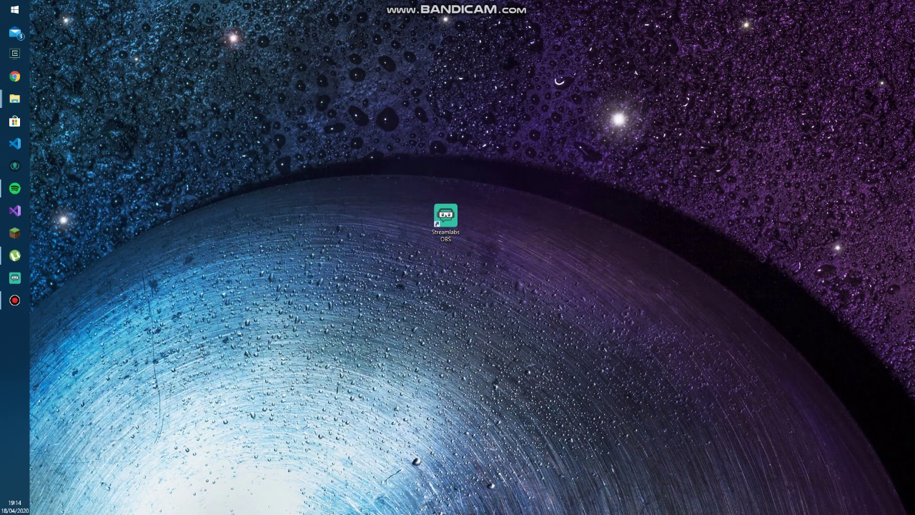
pyautogui.click(15, 10)
pyautogui.write('stre')
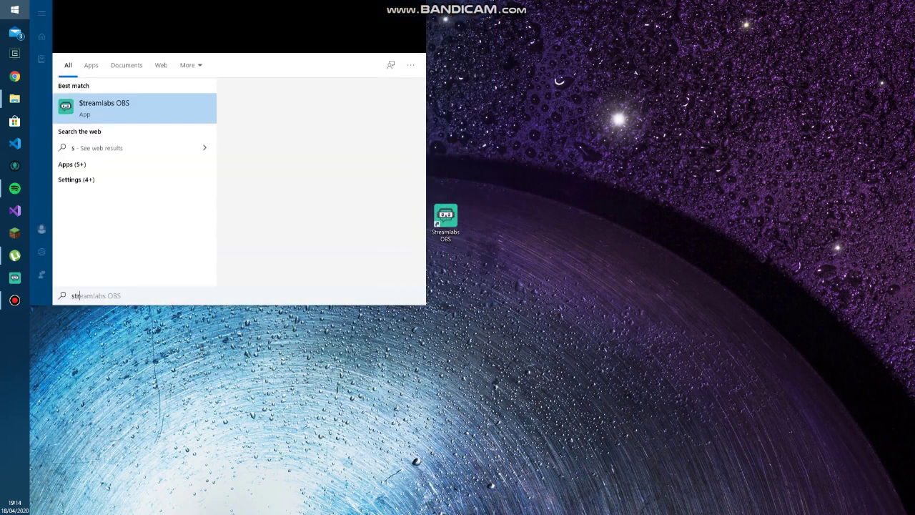
pyautogui.rightClick(106, 55)
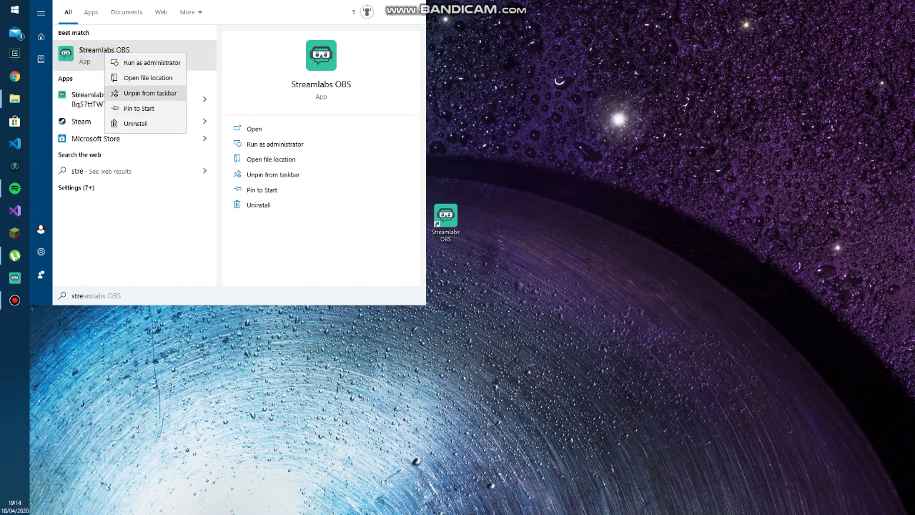
pyautogui.click(148, 78)
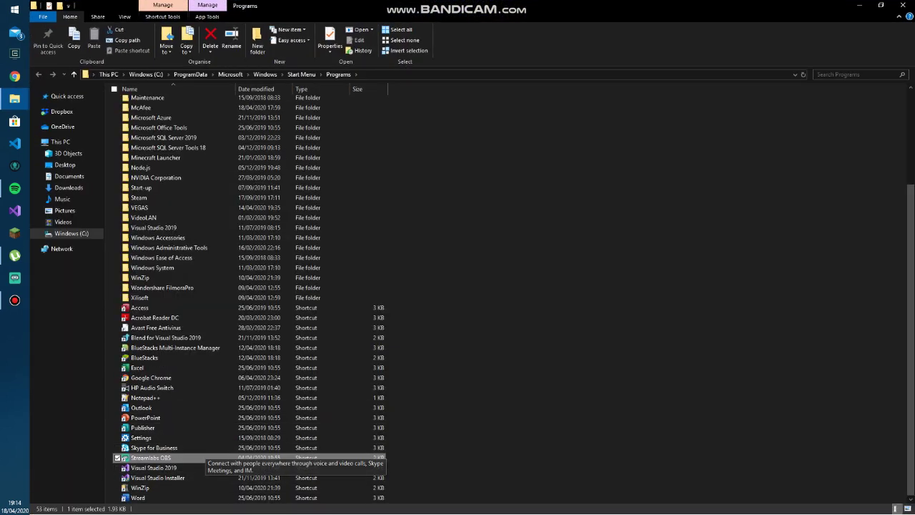
# Close the Programs folder and bring up the Streamlabs OBS shortcut's context menu.
pyautogui.click(903, 5)
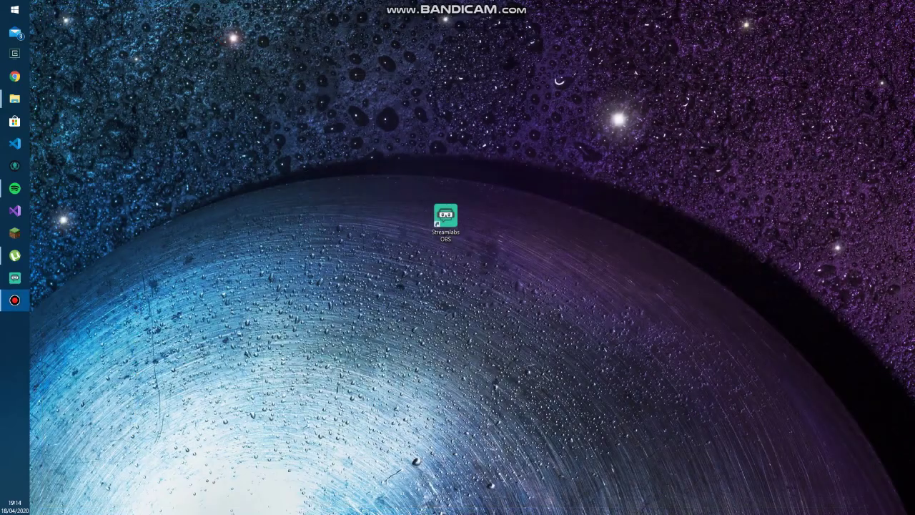
pyautogui.rightClick(451, 207)
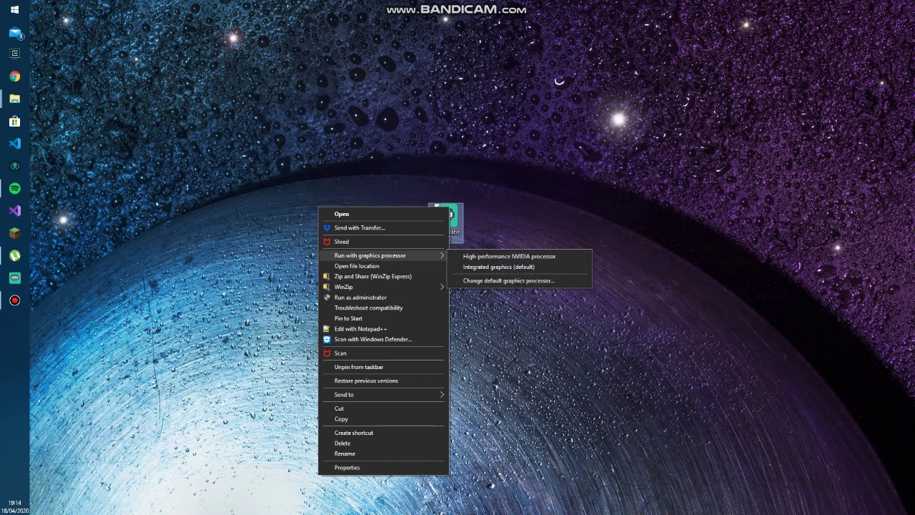
pyautogui.press('Escape')
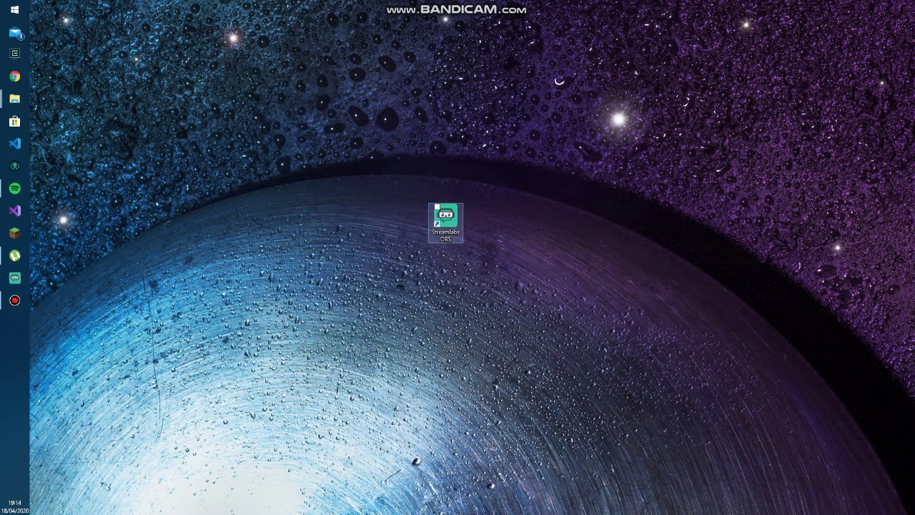
pyautogui.rightClick(446, 215)
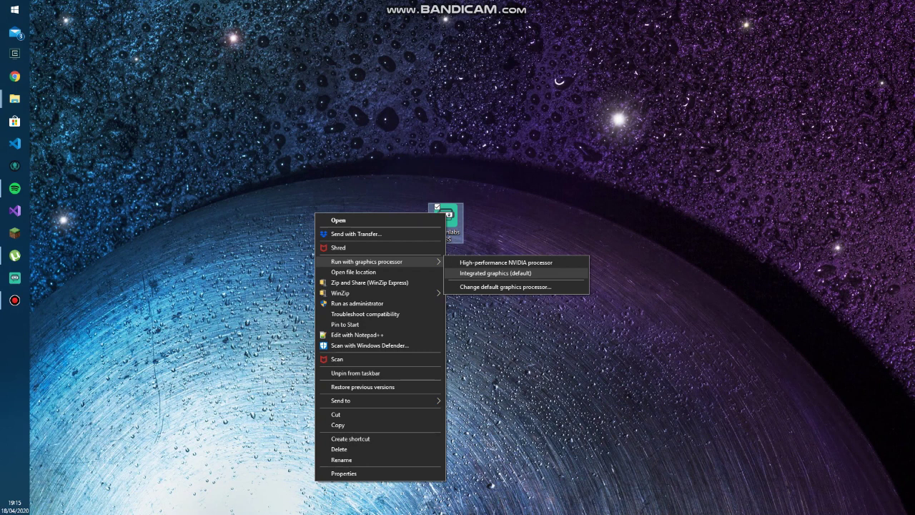
# Relaunch Streamlabs OBS with Integrated graphics (default) as the graphics processor.
pyautogui.click(493, 273)
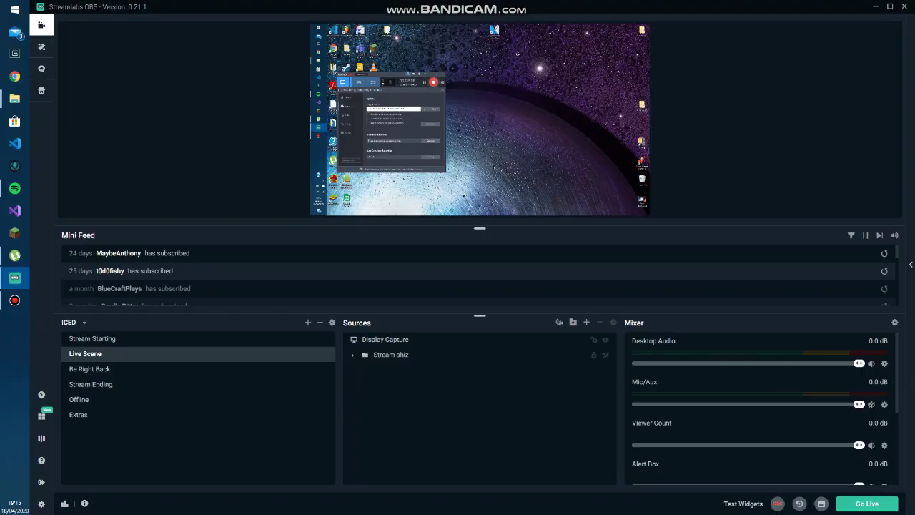
# Change the existing Display Capture source from Display 1 to Display 2.
pyautogui.doubleClick(384, 339)
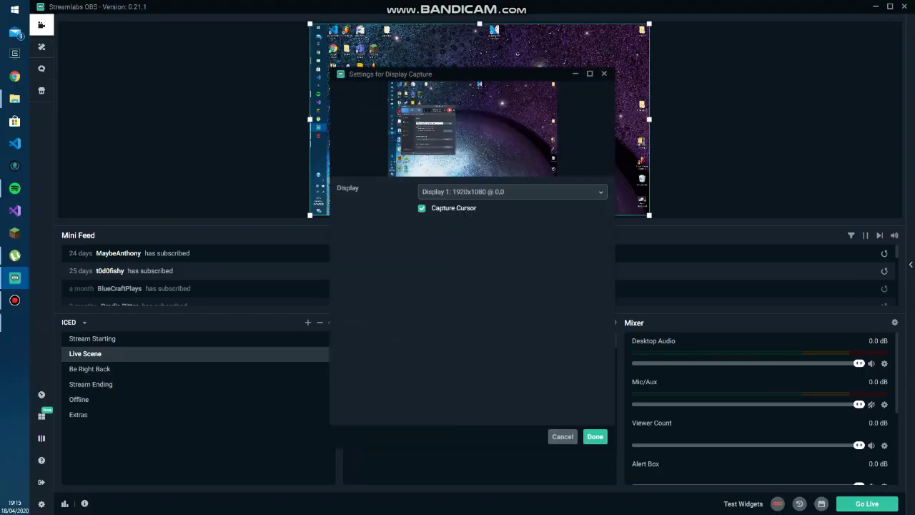
pyautogui.click(554, 191)
pyautogui.click(470, 223)
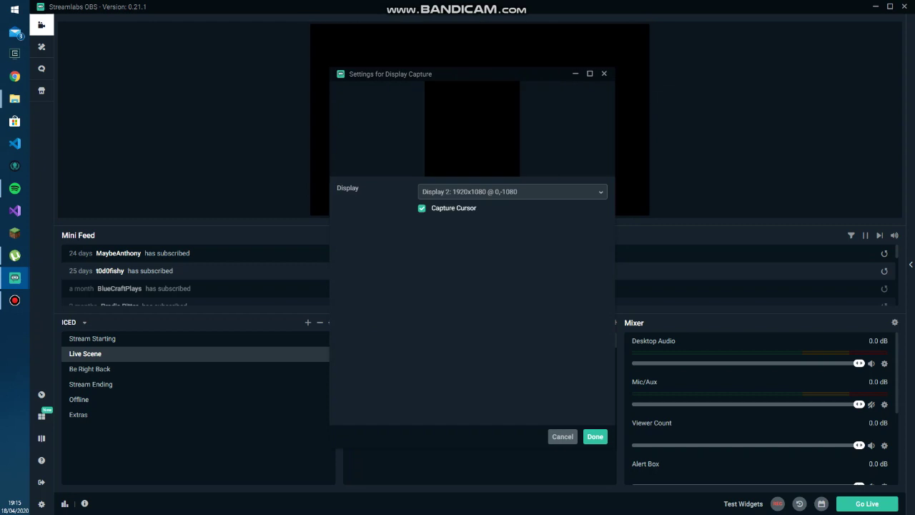
pyautogui.click(595, 436)
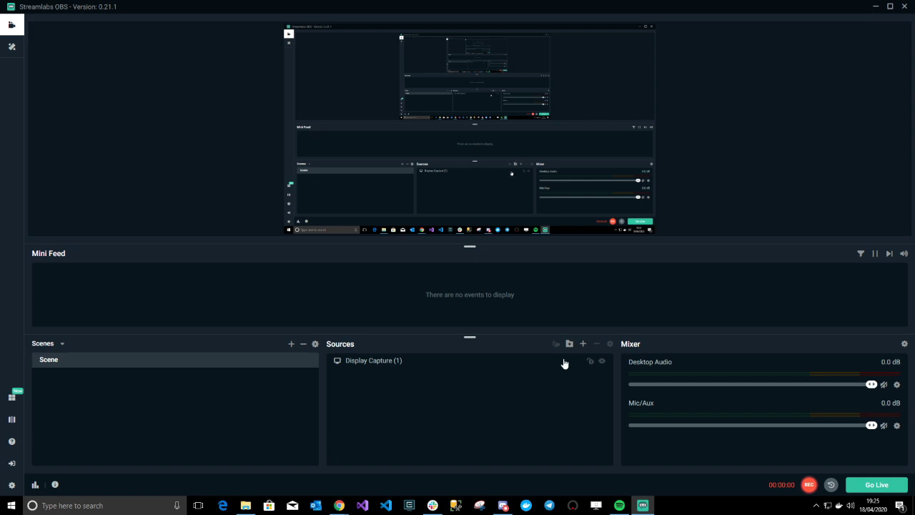
# Create a separate new Display Capture source, not reusing the existing one, capturing Display 2.
pyautogui.click(582, 344)
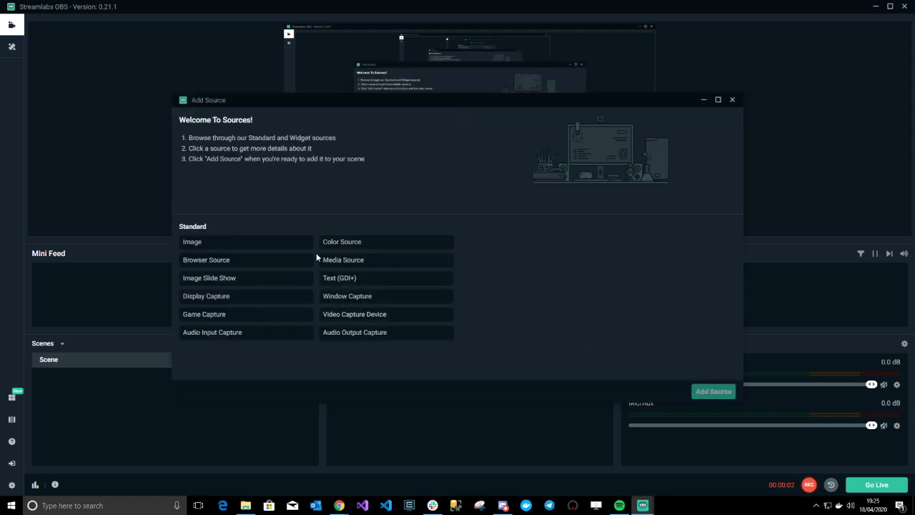
pyautogui.click(194, 296)
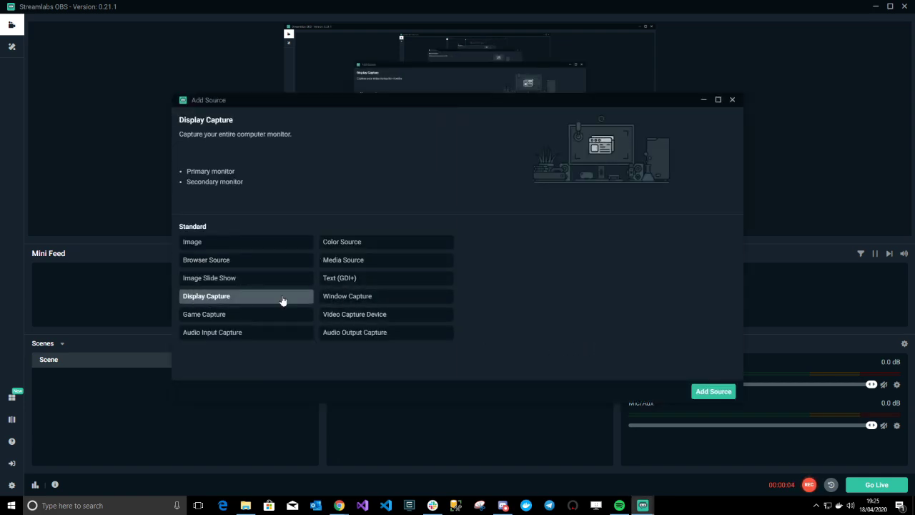
pyautogui.click(713, 391)
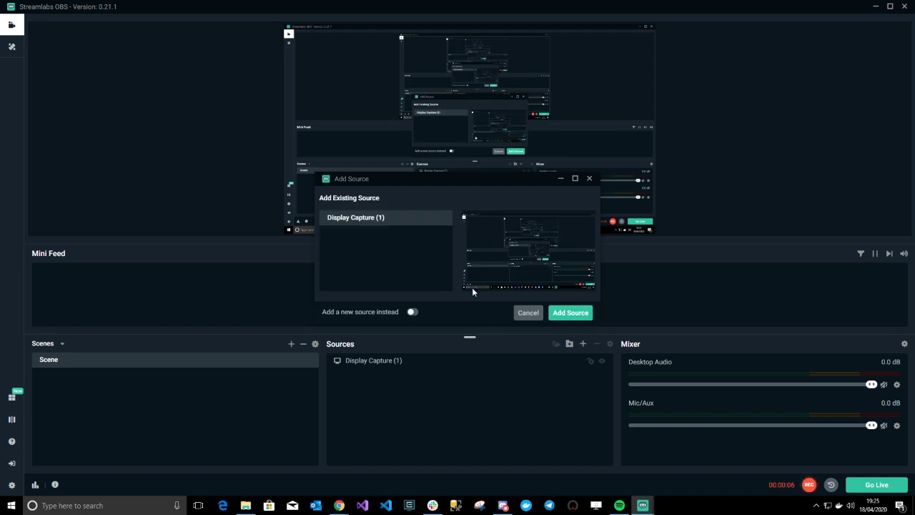
pyautogui.click(412, 311)
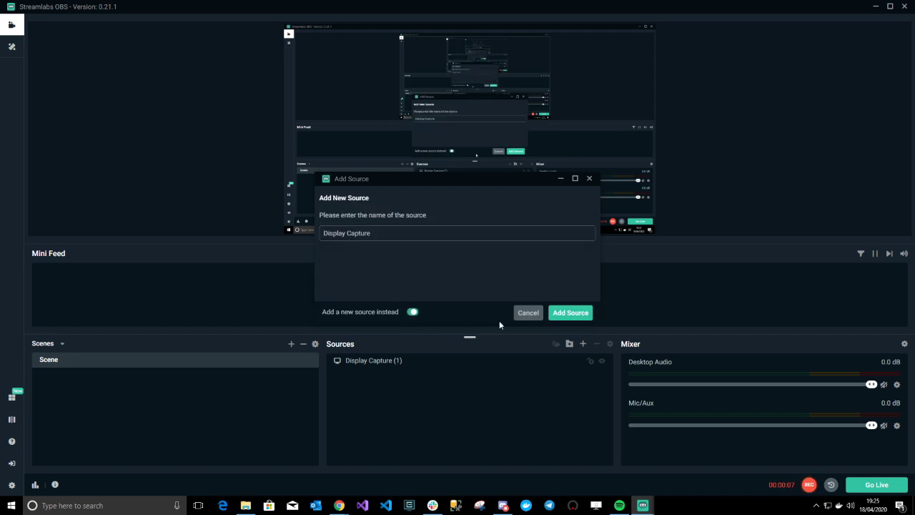
pyautogui.click(570, 312)
pyautogui.click(811, 276)
pyautogui.click(764, 322)
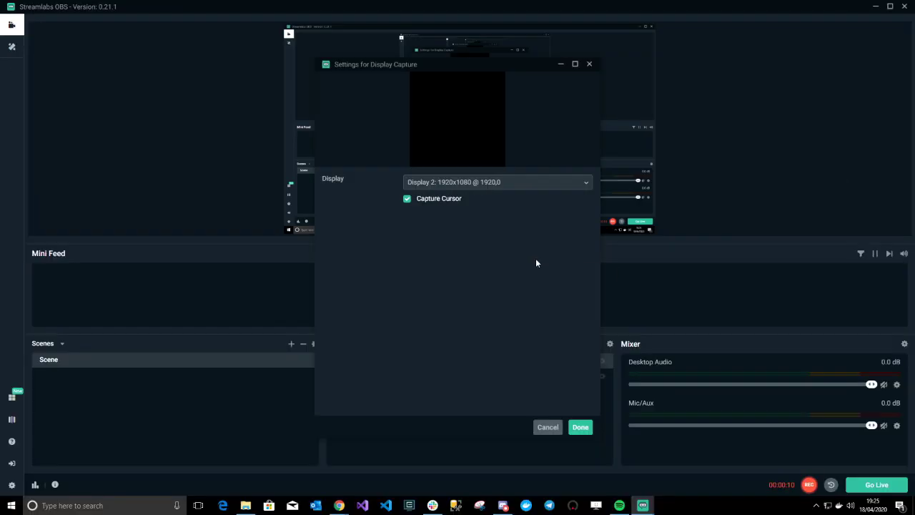
pyautogui.click(584, 427)
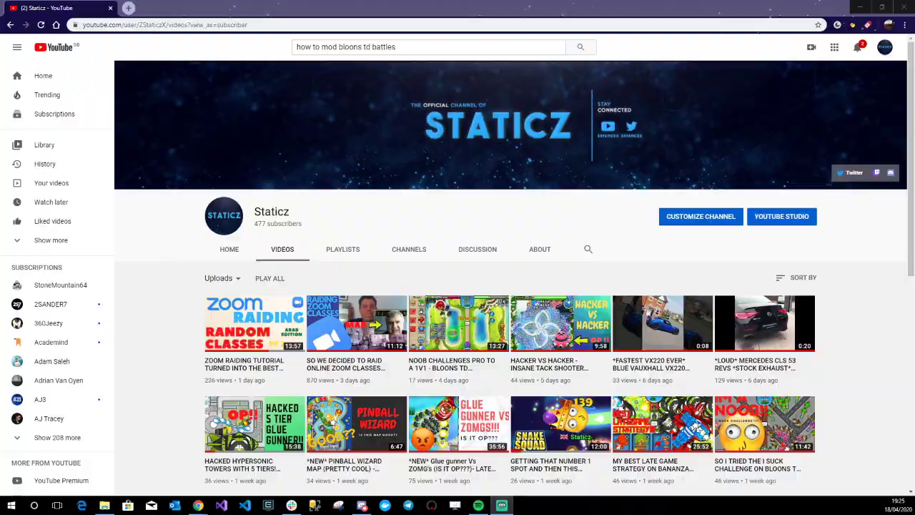
# Switch back to the YouTube video and like it, raising the count to 34.
pyautogui.hotkey('alt', 'Tab')
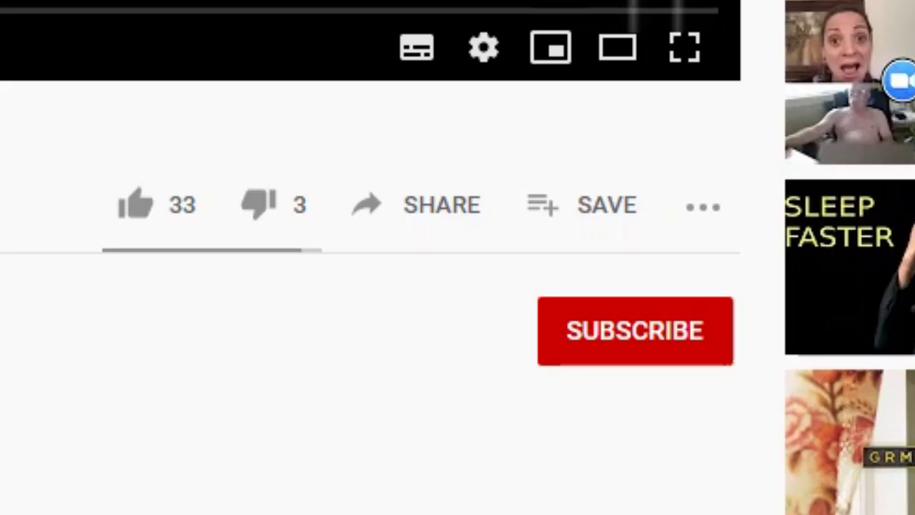
pyautogui.click(135, 205)
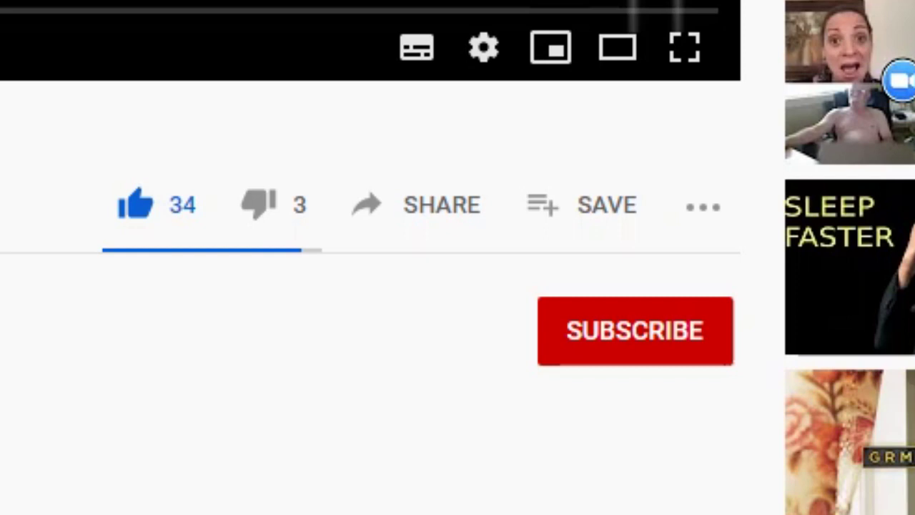